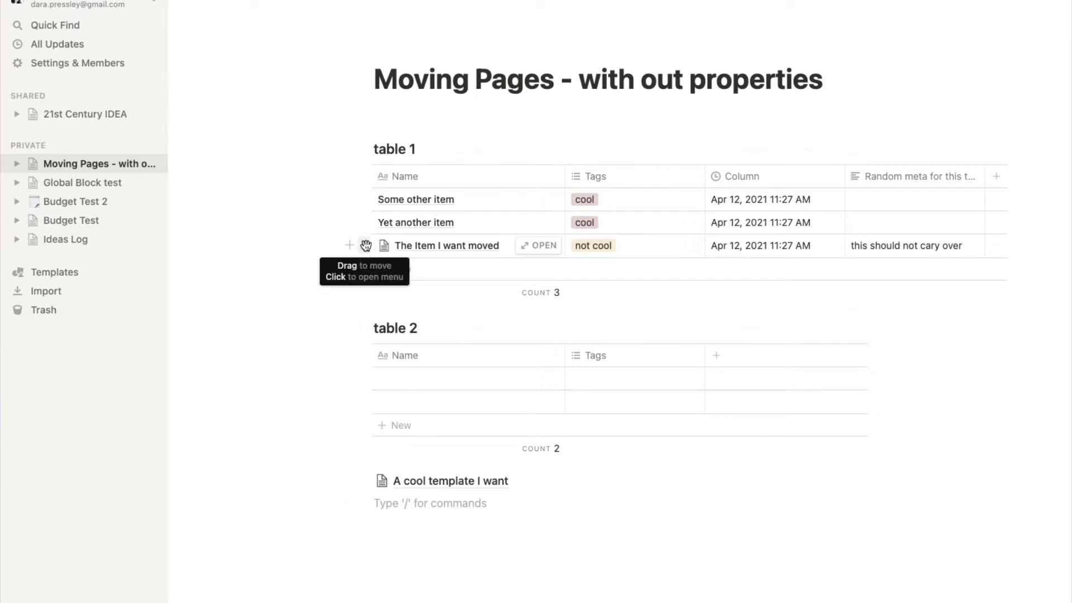
# - Undo an early drag of the item, then add a 'My New Page' entry to table 2
pyautogui.moveTo(366, 246); pyautogui.dragTo(378, 354)
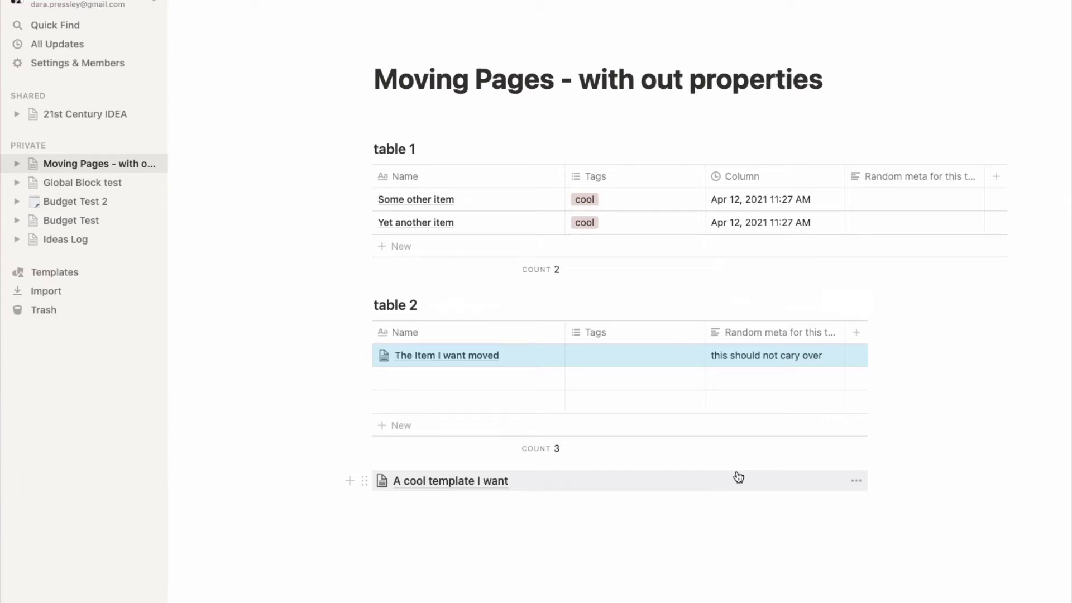
pyautogui.press('super+z')
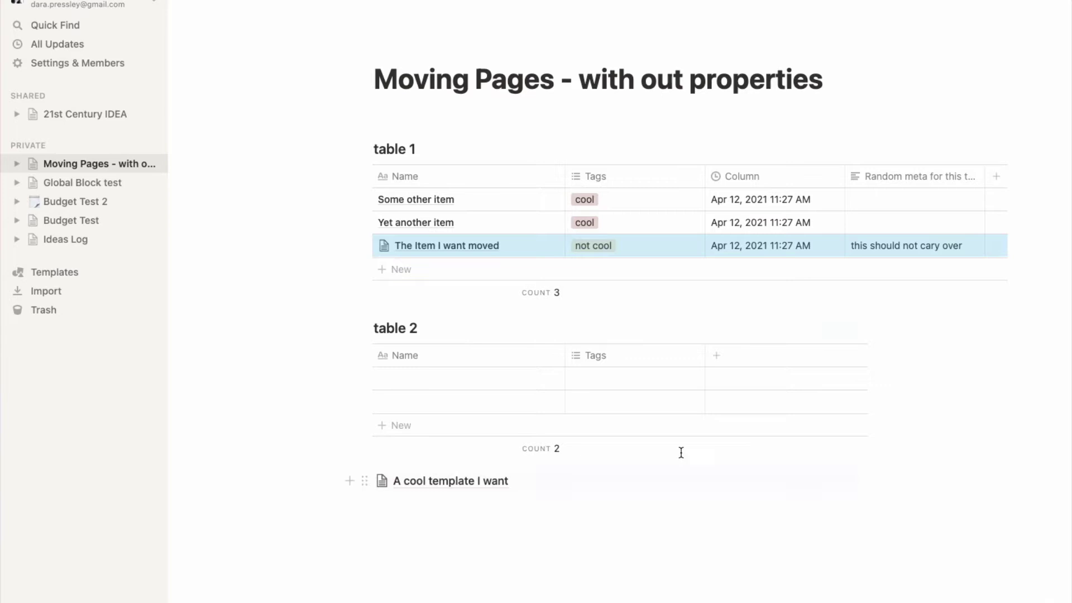
pyautogui.click(494, 377)
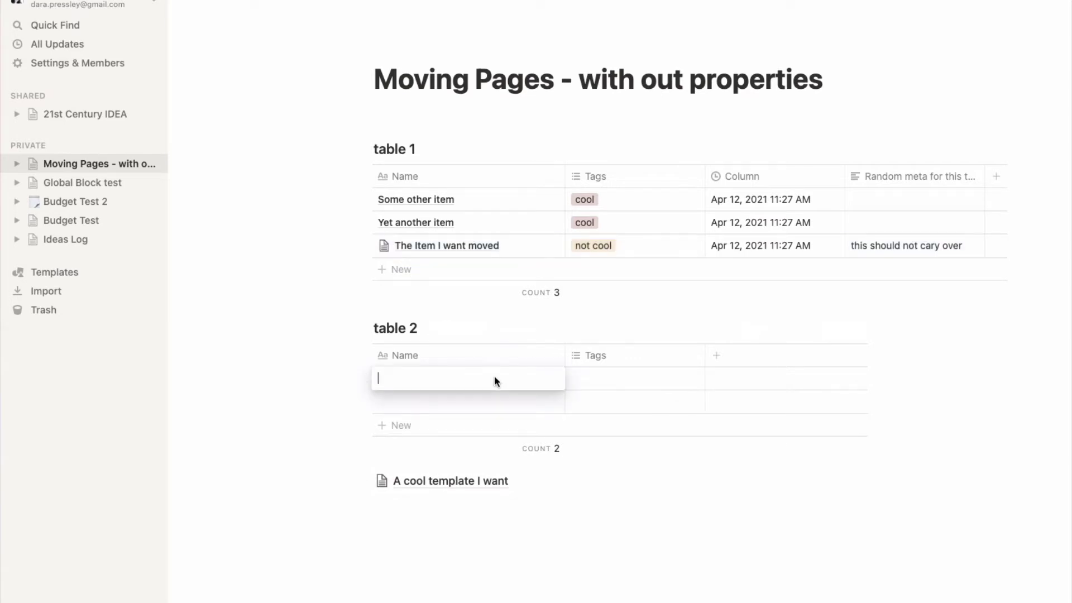
pyautogui.write('My Ne Pag')
pyautogui.press('BackSpace')
pyautogui.write('age')
pyautogui.press('BackSpace')
pyautogui.press('BackSpace')
pyautogui.press('BackSpace')
pyautogui.press('BackSpace')
pyautogui.press('BackSpace')
pyautogui.write('w Page')
pyautogui.press('Return')
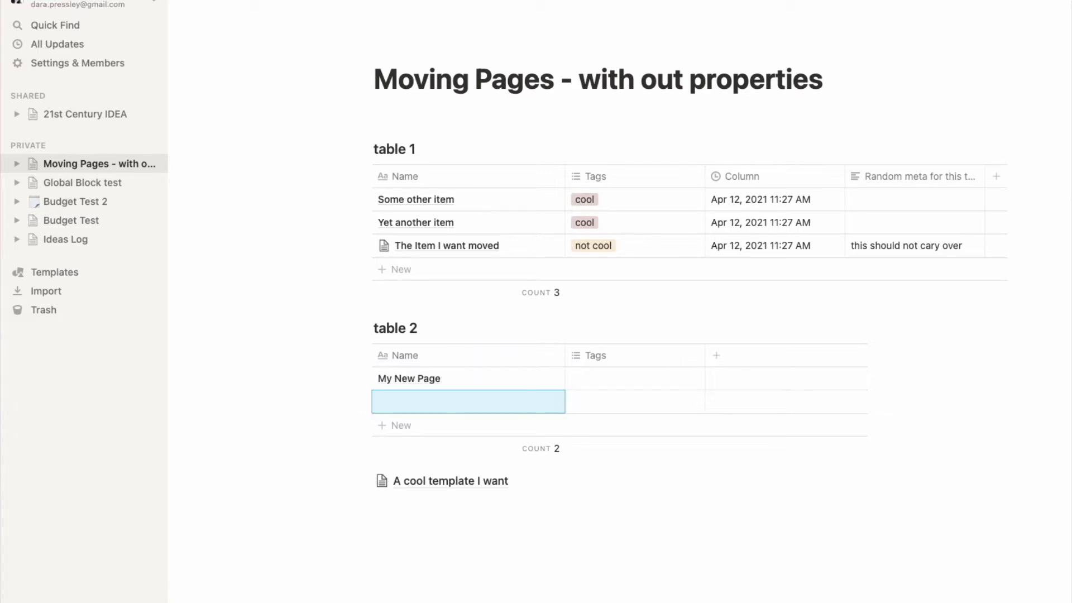
# - Drag 'The Item I want moved' from table 1 onto the My New Page row to nest it
pyautogui.click(316, 356)
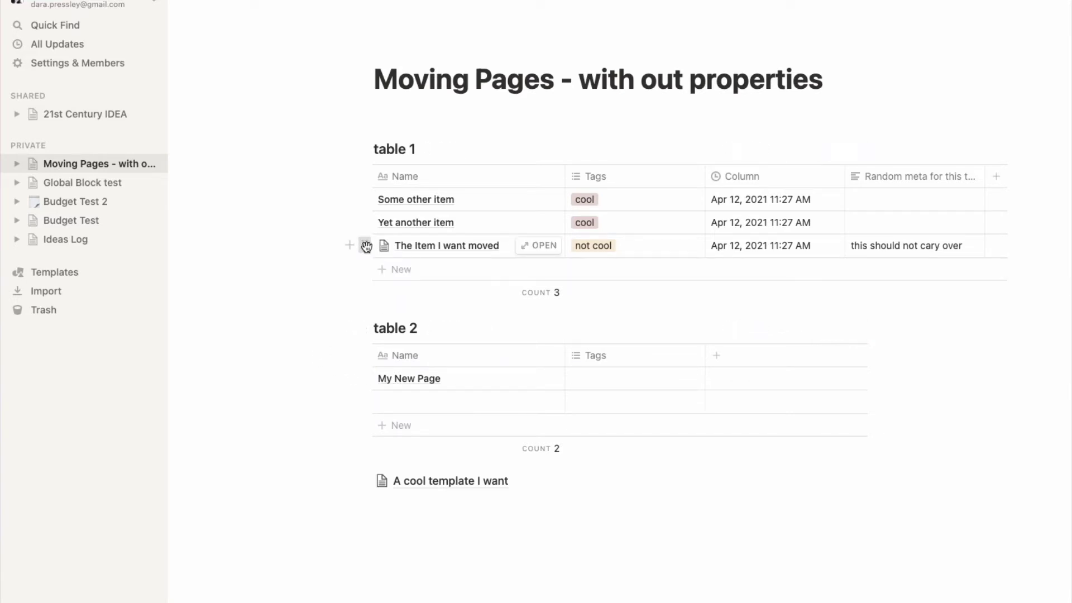
pyautogui.moveTo(364, 245)
pyautogui.mouseDown()
pyautogui.moveTo(413, 327)
pyautogui.moveTo(418, 380)
pyautogui.moveTo(394, 364)
pyautogui.moveTo(371, 243)
pyautogui.mouseUp()
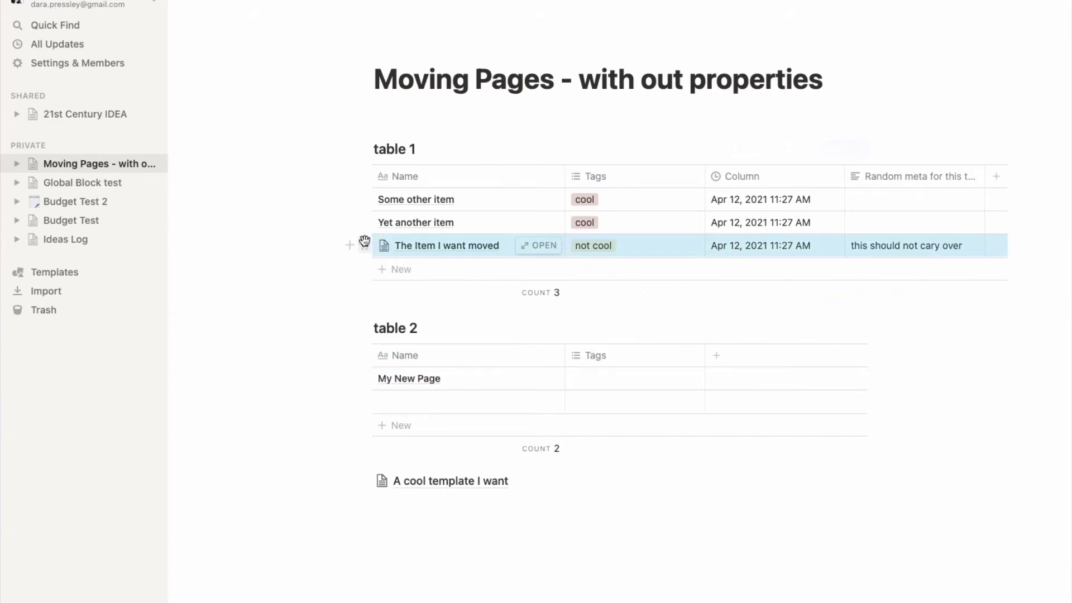
pyautogui.click(364, 245)
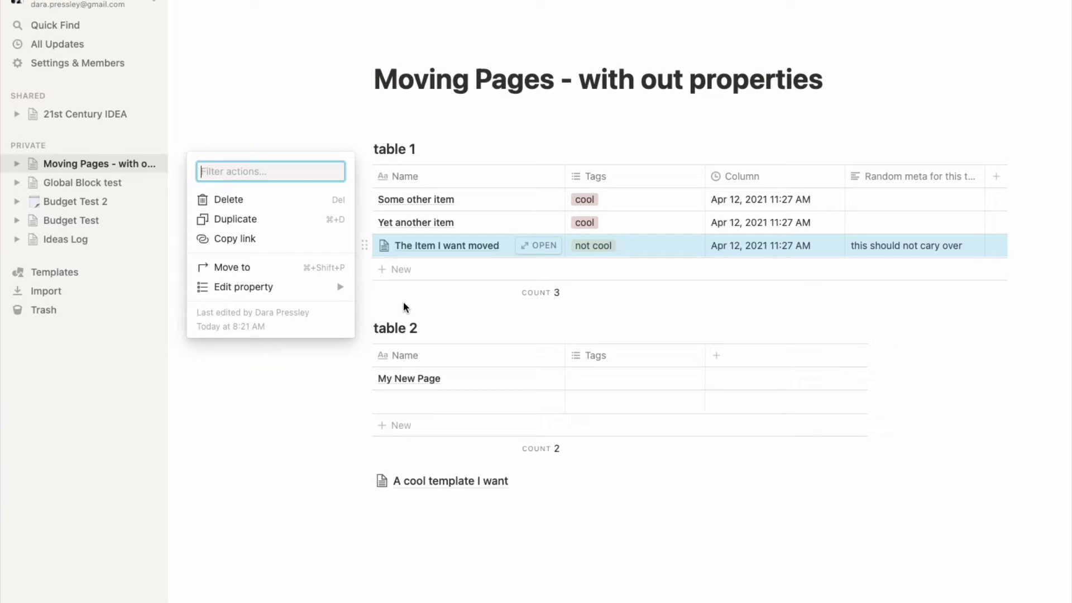
pyautogui.click(234, 267)
pyautogui.click(235, 269)
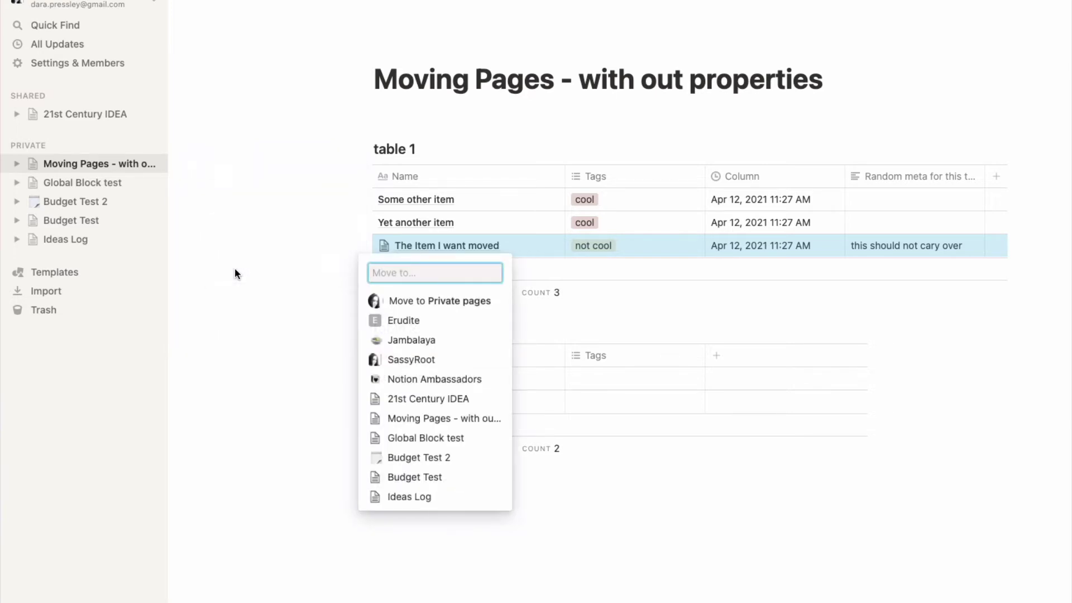
pyautogui.write('my new')
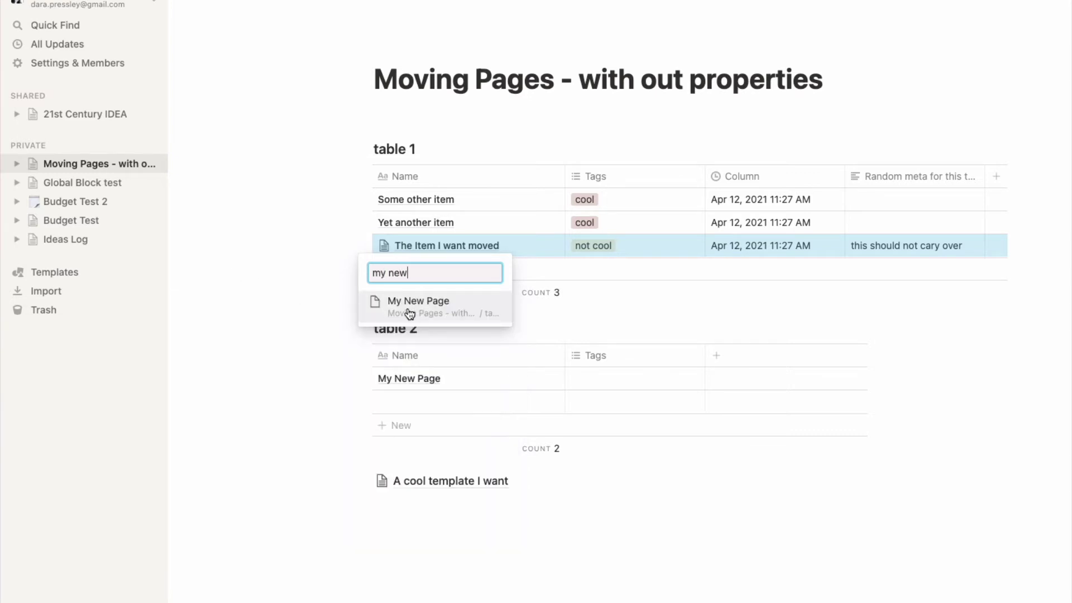
pyautogui.click(318, 304)
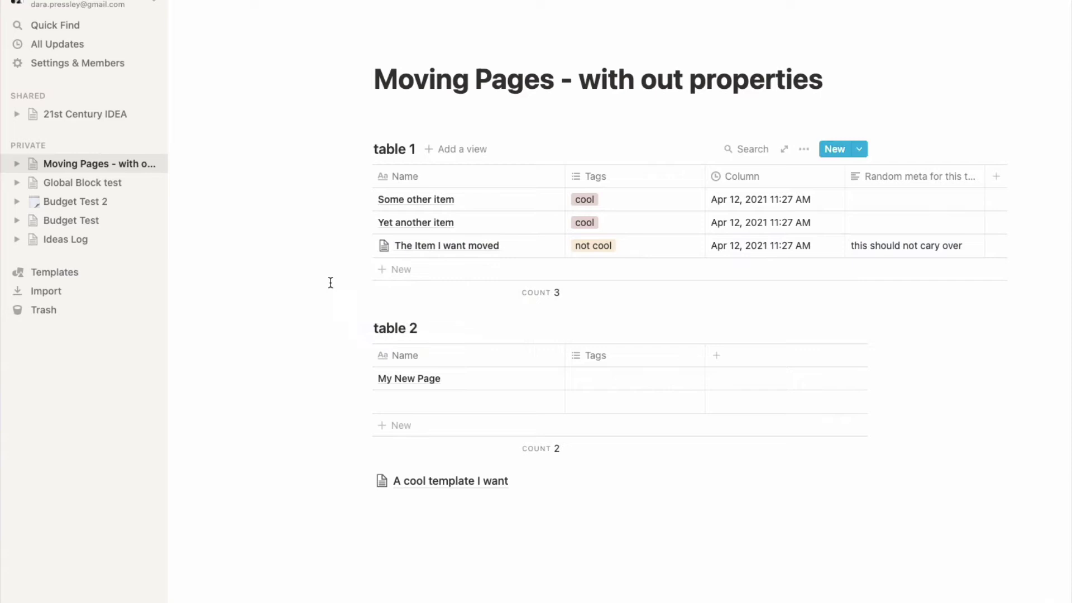
pyautogui.moveTo(369, 246); pyautogui.dragTo(404, 378)
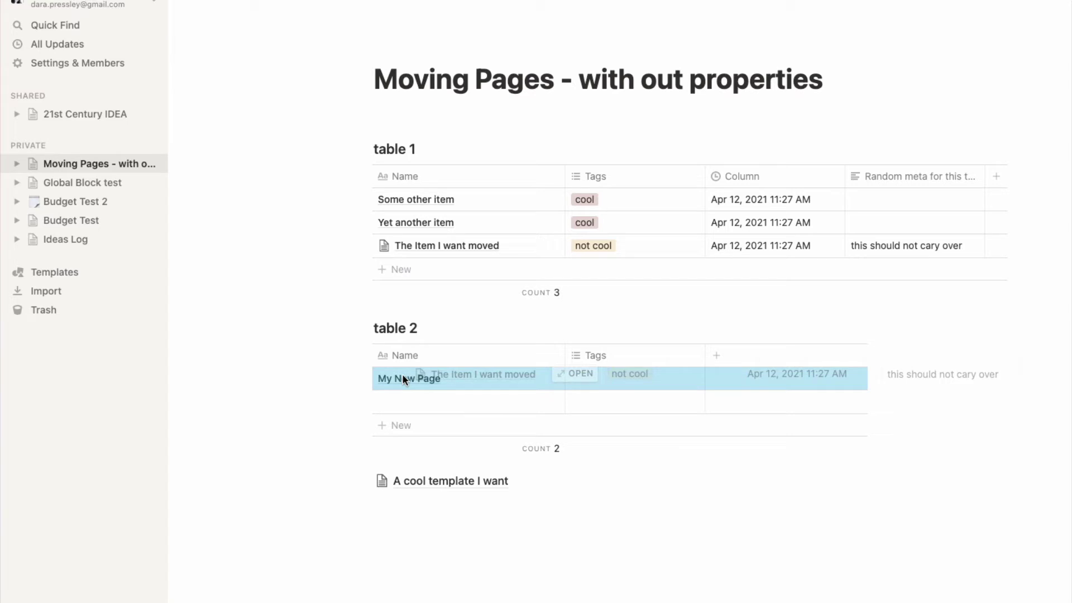
pyautogui.moveTo(403, 374); pyautogui.dragTo(403, 377)
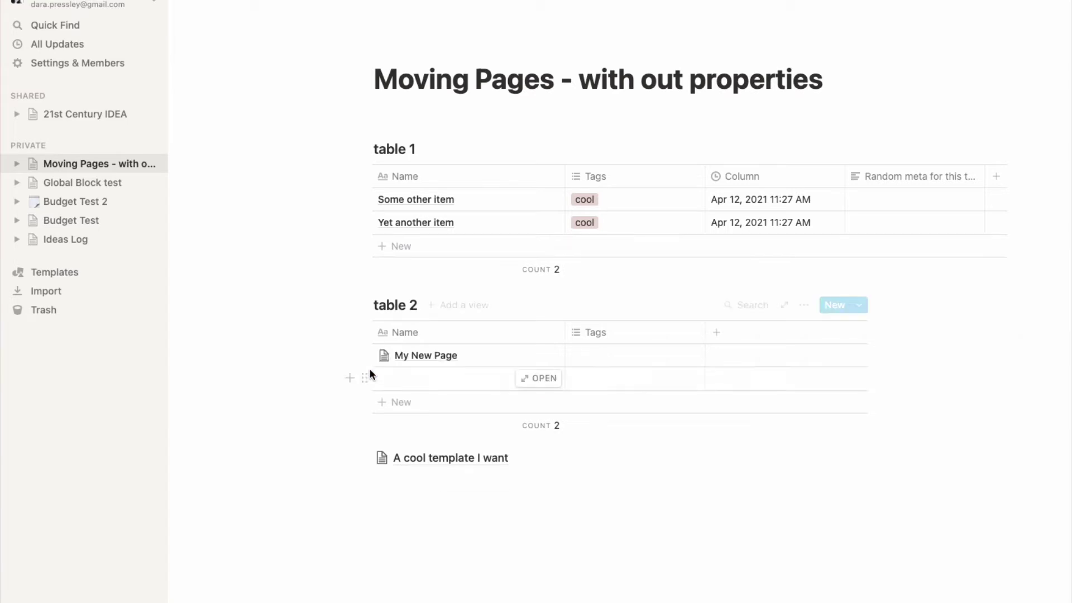
# - Open My New Page and turn the nested item's page block into plain text
pyautogui.click(537, 355)
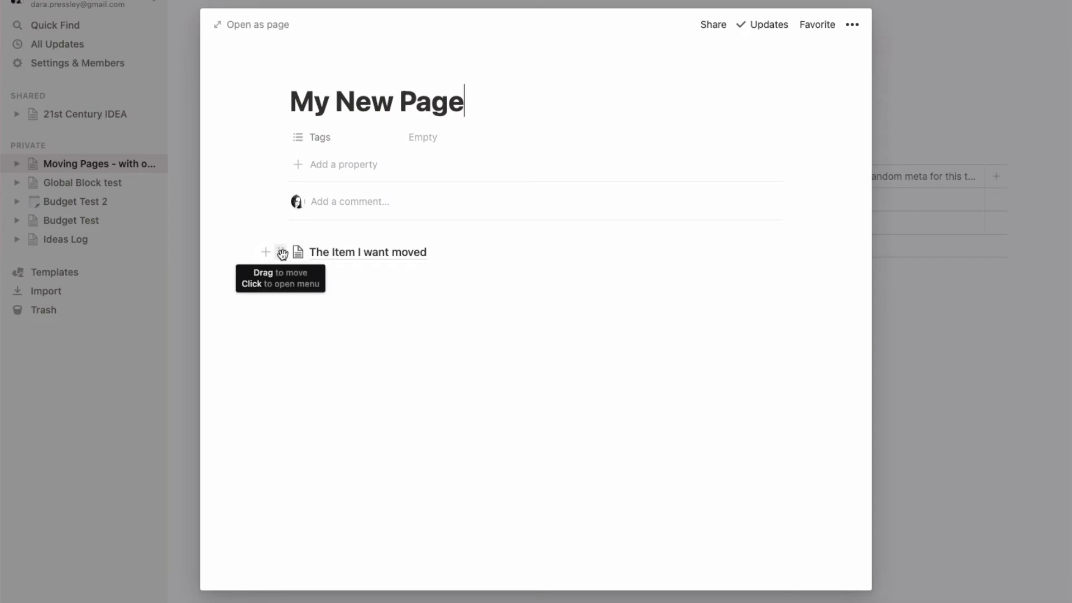
pyautogui.click(280, 253)
pyautogui.moveTo(234, 224)
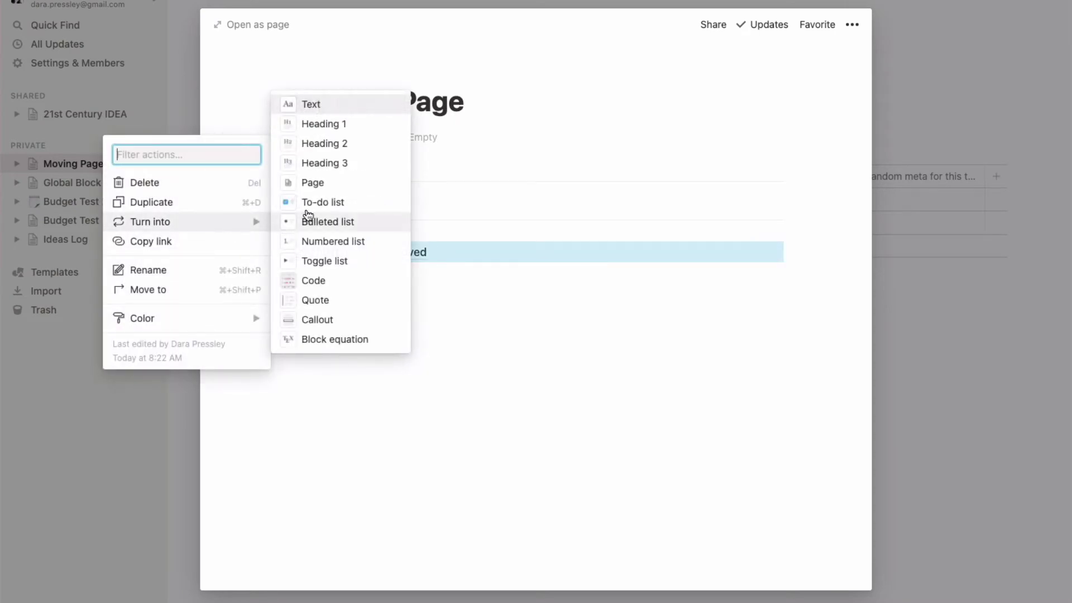
pyautogui.click(310, 106)
# - Delete the leftover 'The Item I want moved' title line and close the page
pyautogui.click(452, 270)
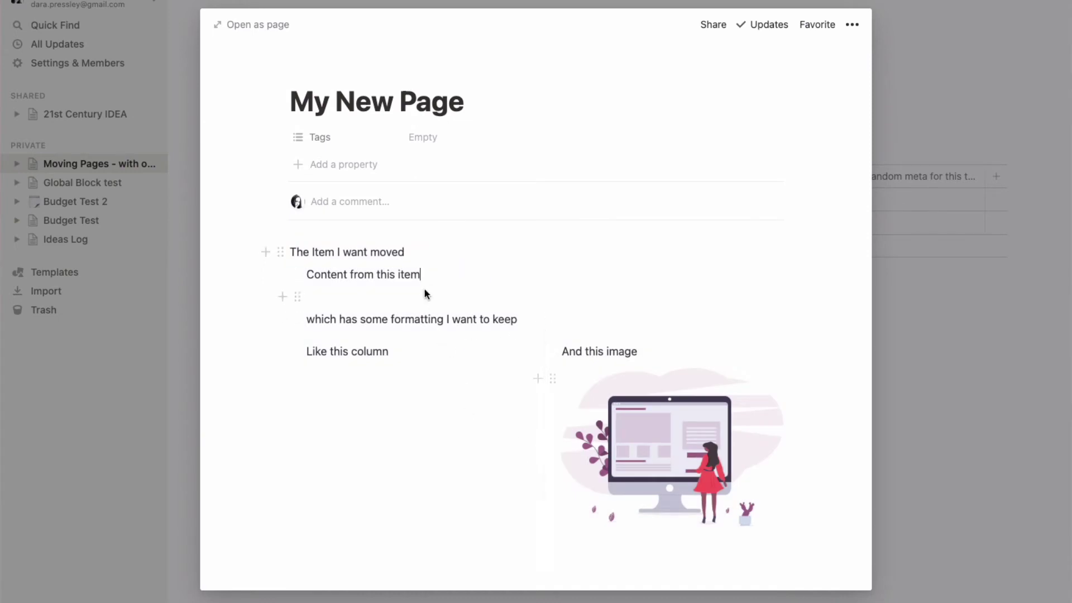
pyautogui.click(415, 251)
pyautogui.moveTo(409, 252); pyautogui.dragTo(287, 251)
pyautogui.press('BackSpace')
pyautogui.press('BackSpace')
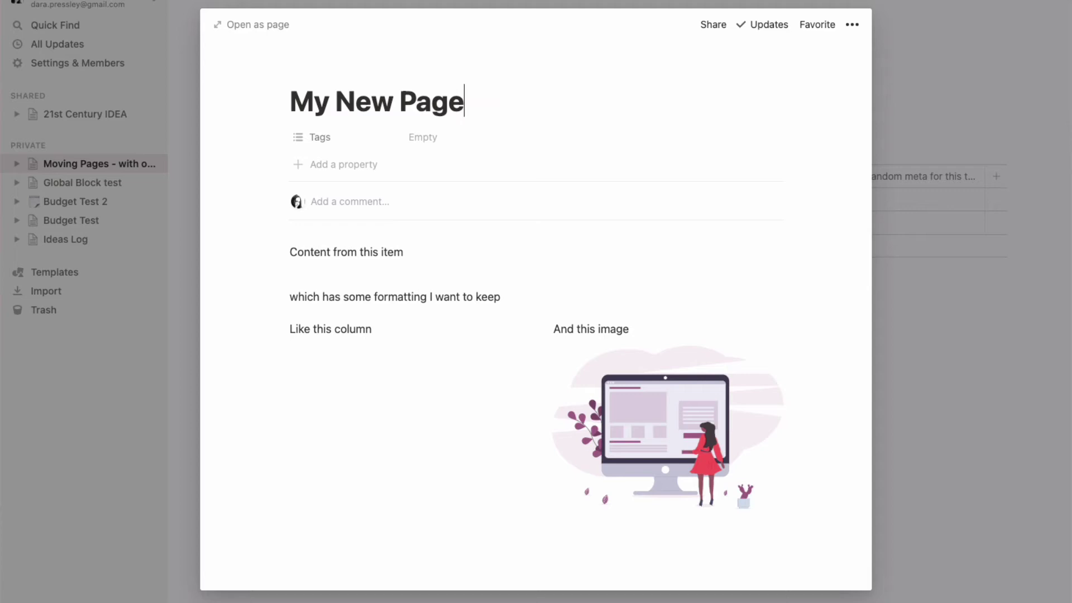
pyautogui.click(192, 316)
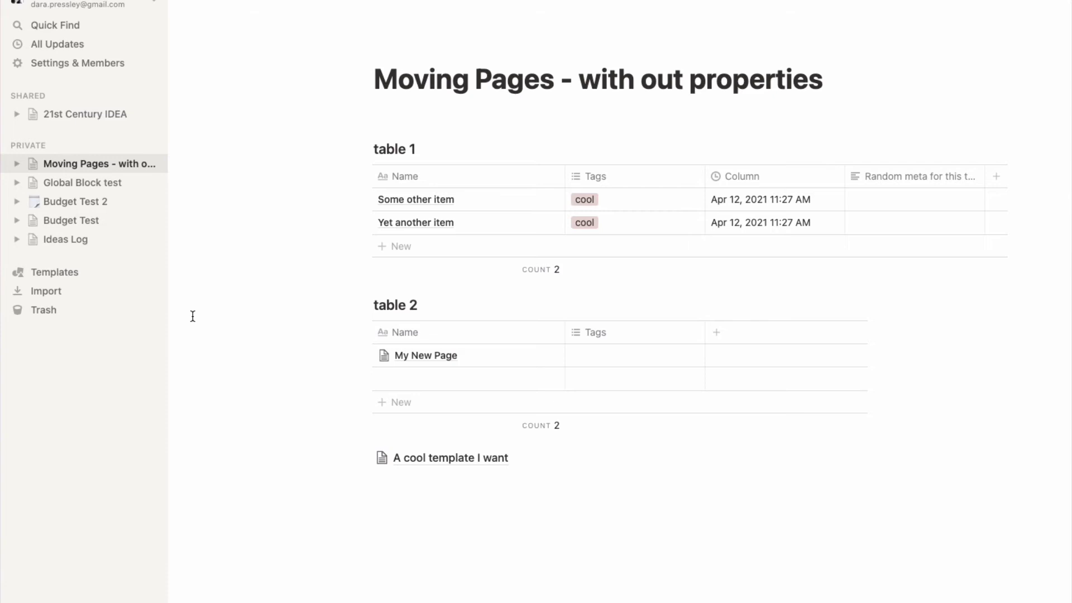
# - Select the column blocks in A cool template I want and paste them into a new table 2 template
pyautogui.click(424, 459)
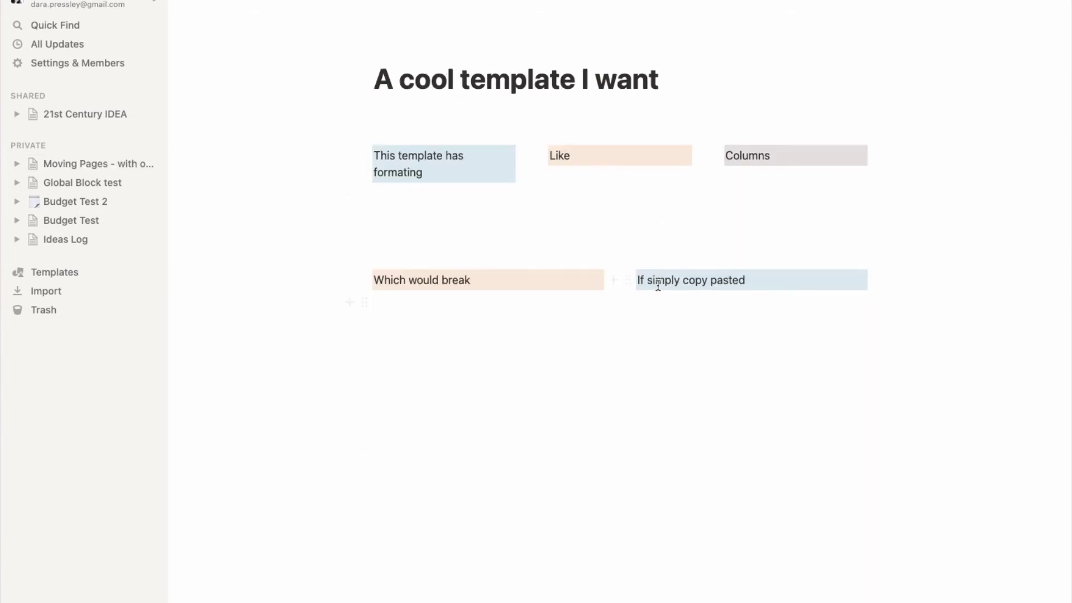
pyautogui.moveTo(751, 402); pyautogui.dragTo(371, 126)
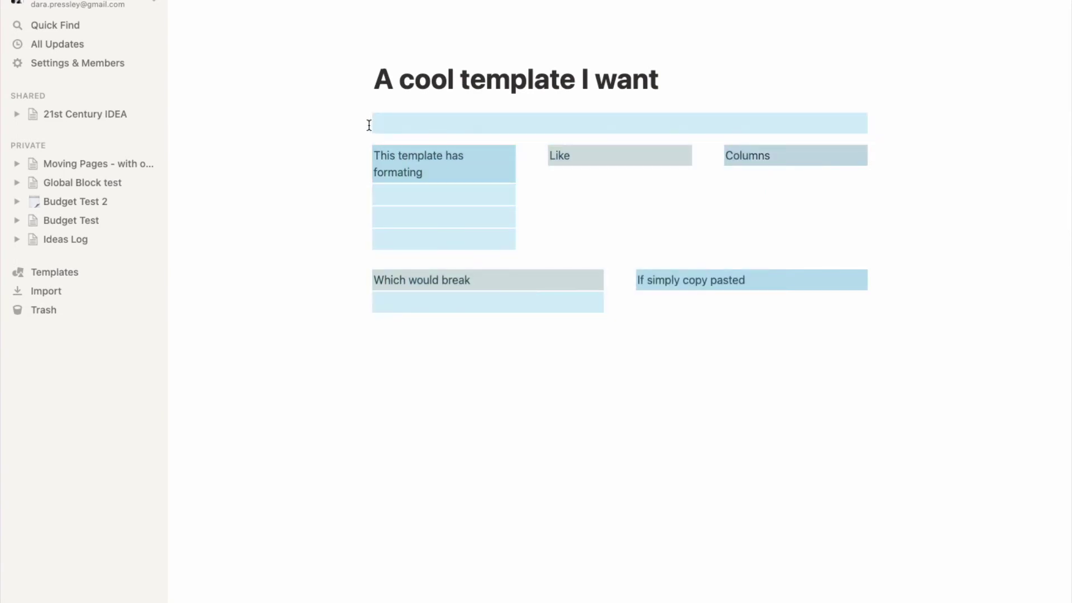
pyautogui.press('super+bracketleft')
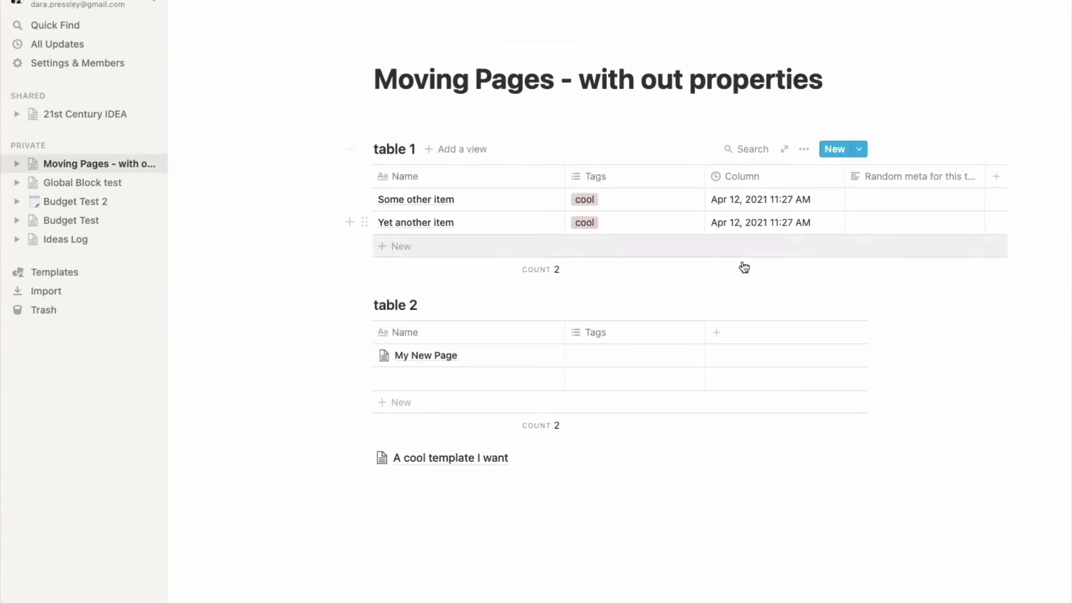
pyautogui.click(854, 310)
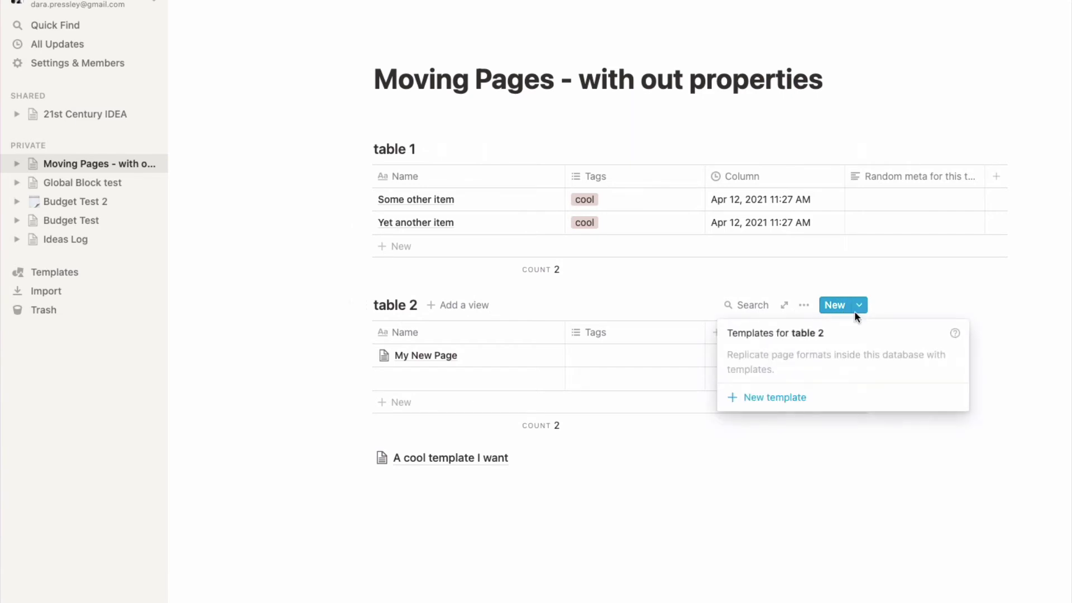
pyautogui.click(835, 396)
pyautogui.click(510, 298)
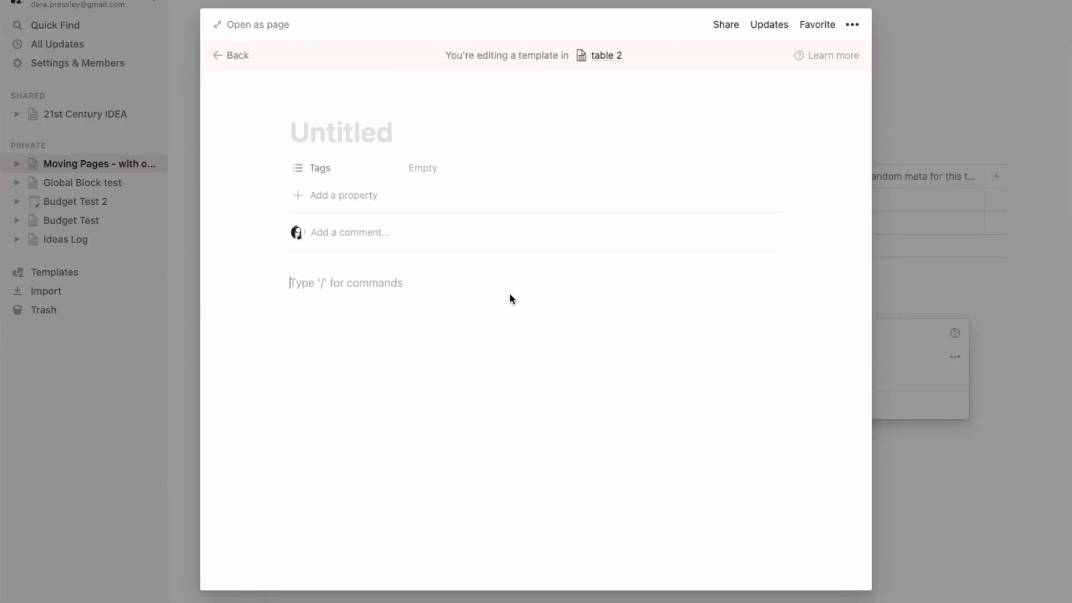
pyautogui.write('This template has formating    Like Columns Which would break  If simply copy pasted')
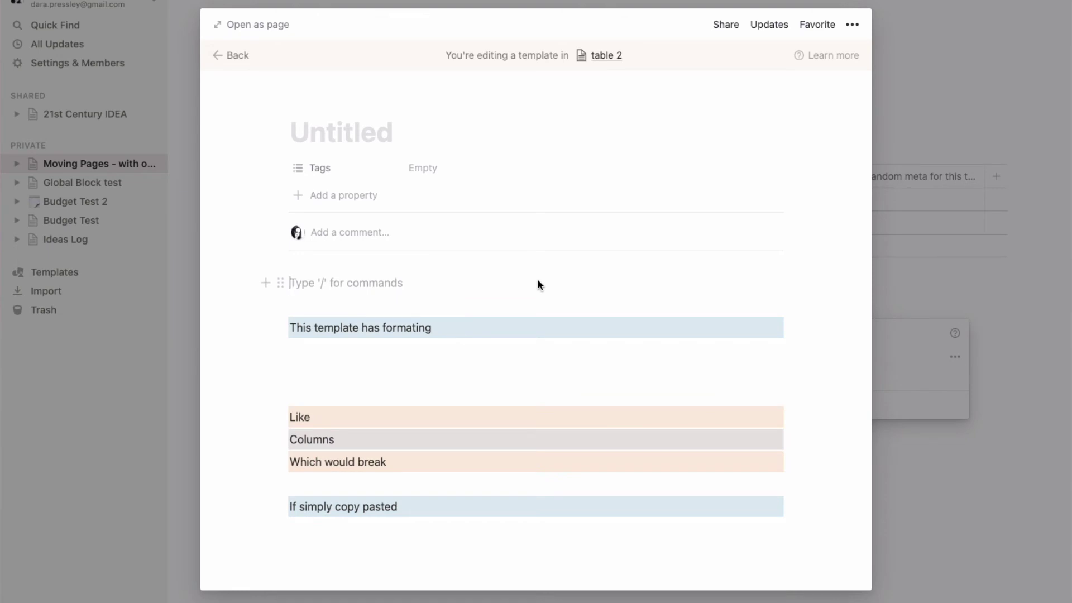
# - Title the template 'test', delete all ten body blocks, and close the editor
pyautogui.click(395, 134)
pyautogui.write('test')
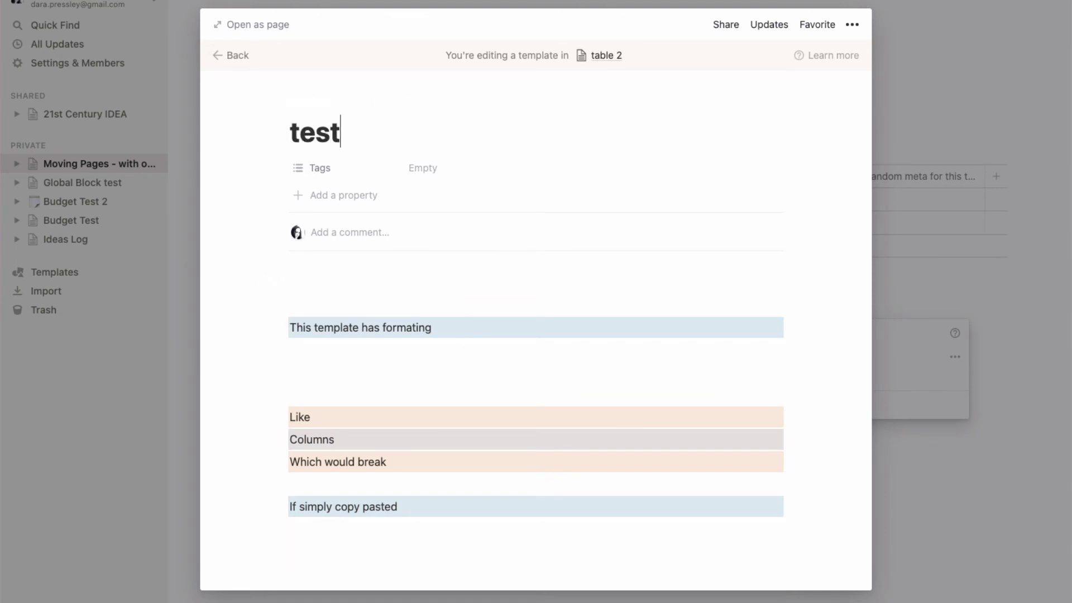
pyautogui.click(447, 284)
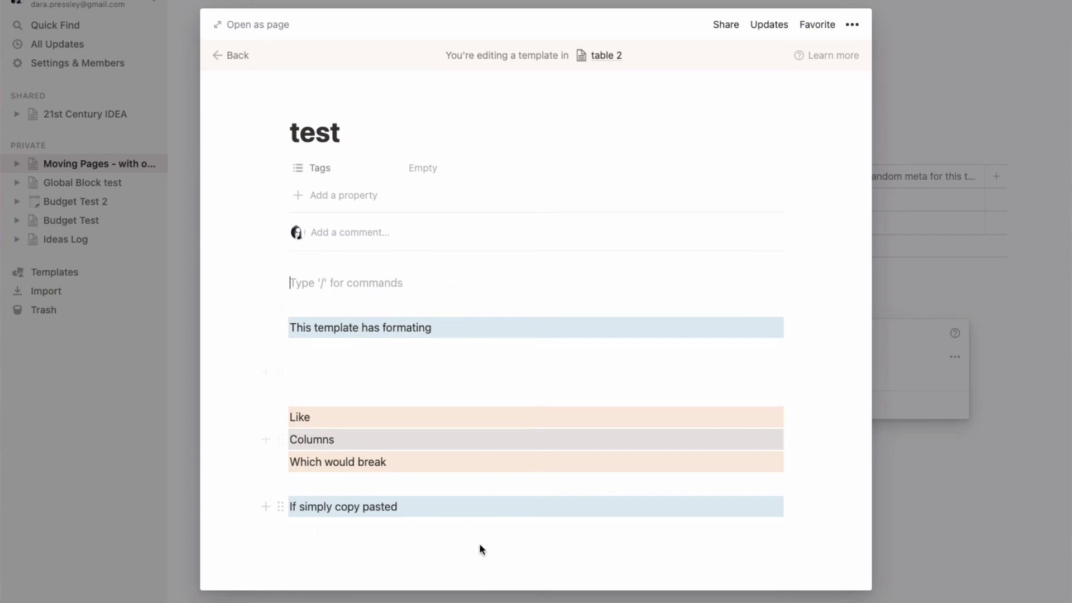
pyautogui.moveTo(472, 554); pyautogui.dragTo(317, 303)
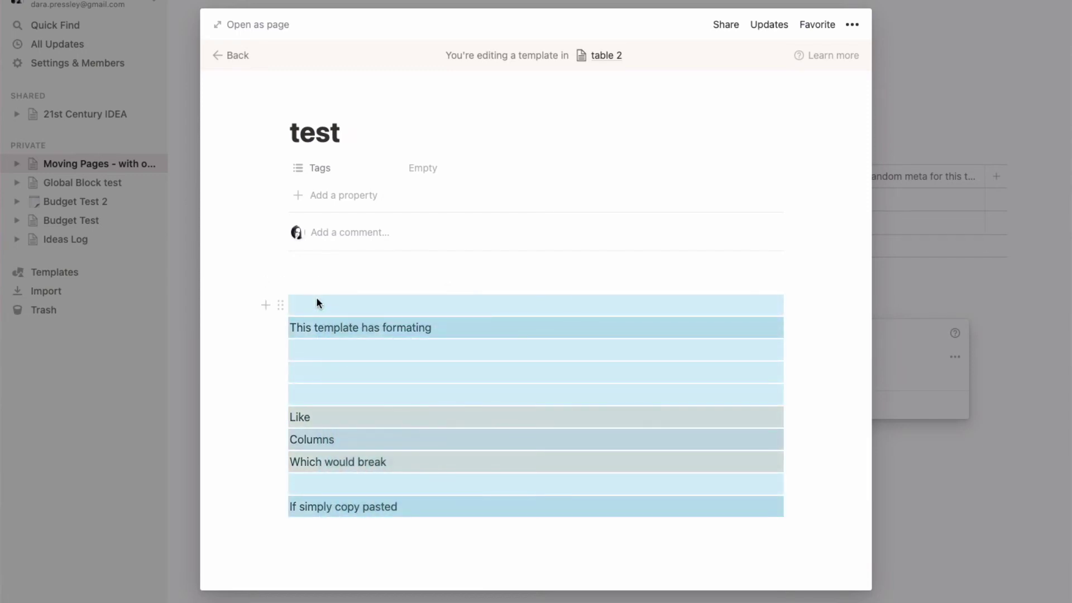
pyautogui.press('BackSpace')
pyautogui.click(928, 463)
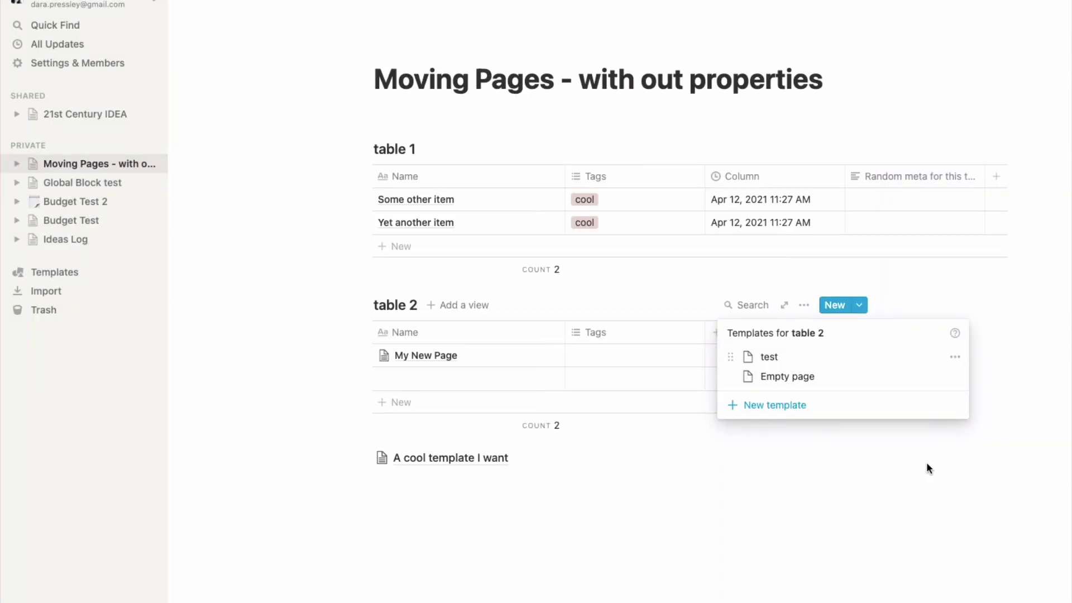
# - Copy a link to the A cool template I want page
pyautogui.click(926, 461)
pyautogui.click(366, 458)
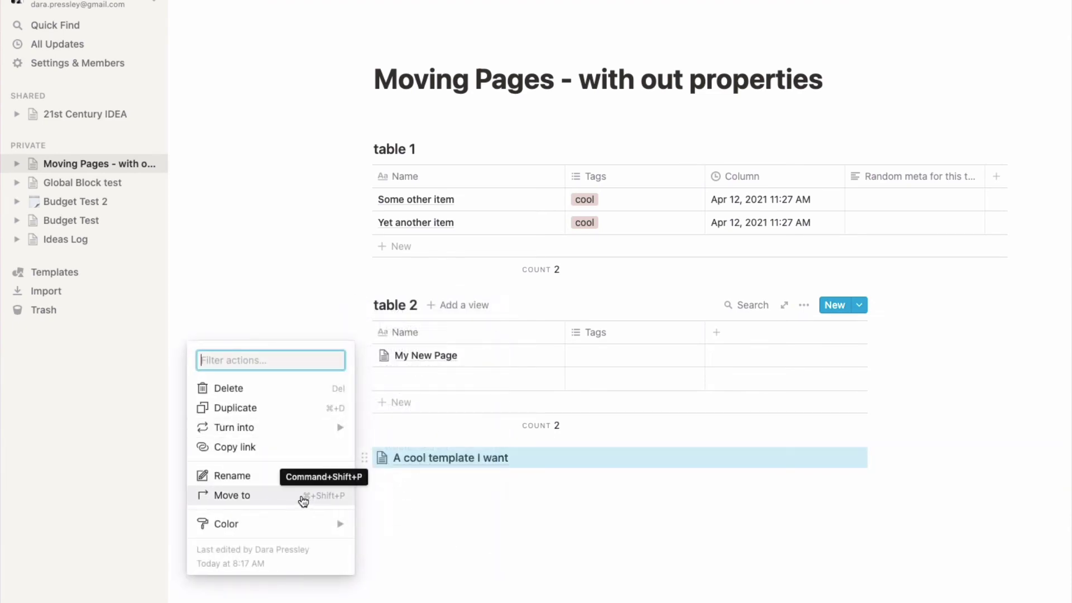
pyautogui.click(303, 496)
pyautogui.click(301, 499)
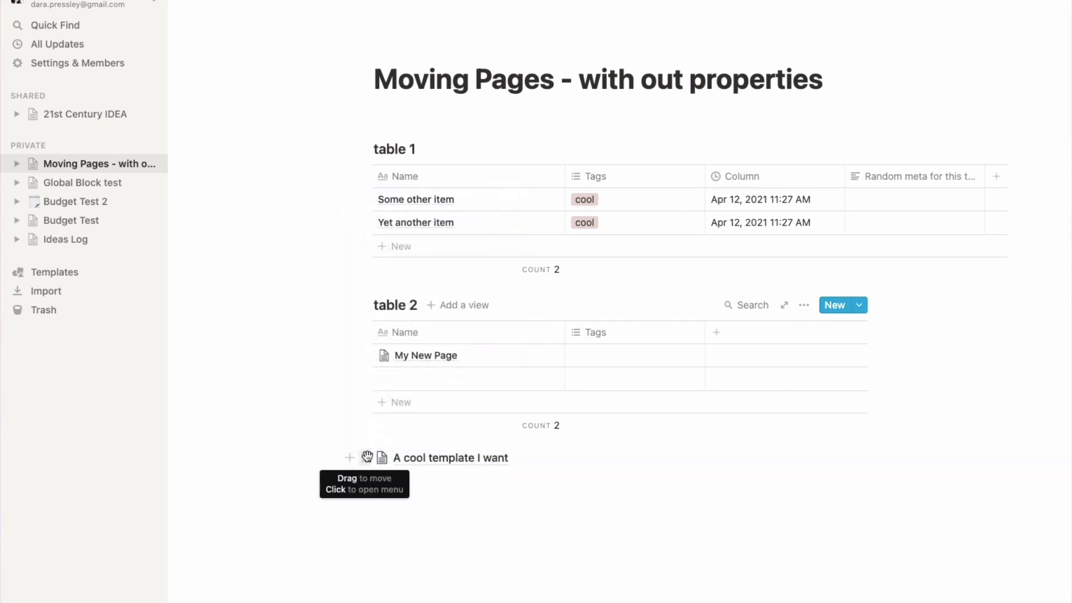
pyautogui.click(367, 456)
pyautogui.click(299, 445)
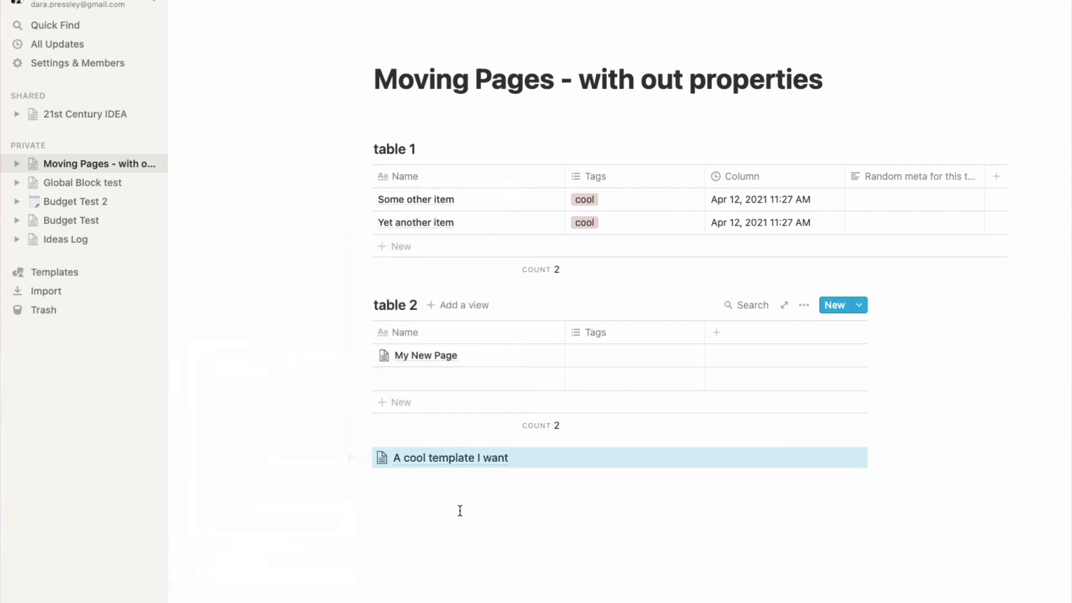
pyautogui.click(460, 511)
# - Edit the test template and paste the copied URL as a link to A cool template I want
pyautogui.click(859, 305)
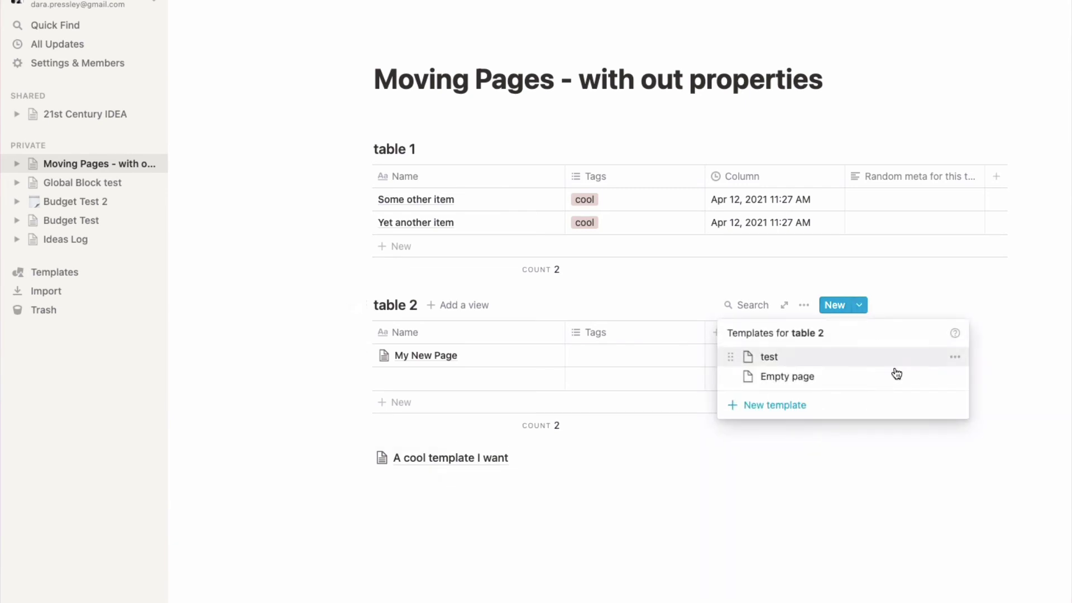
pyautogui.click(955, 357)
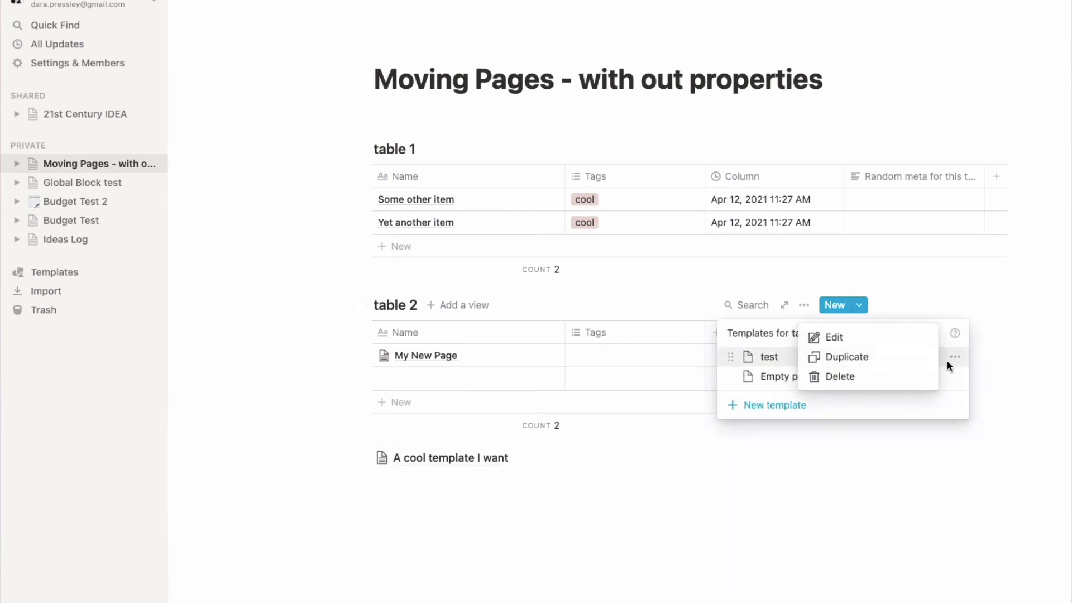
pyautogui.click(885, 345)
pyautogui.click(517, 307)
pyautogui.rightClick(510, 305)
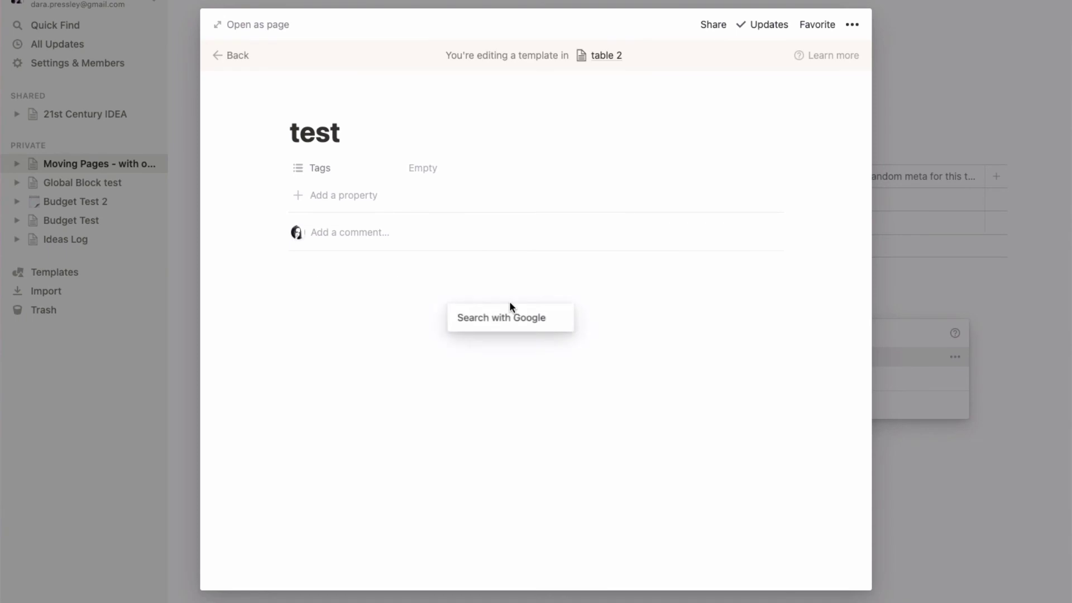
pyautogui.click(504, 284)
pyautogui.click(441, 288)
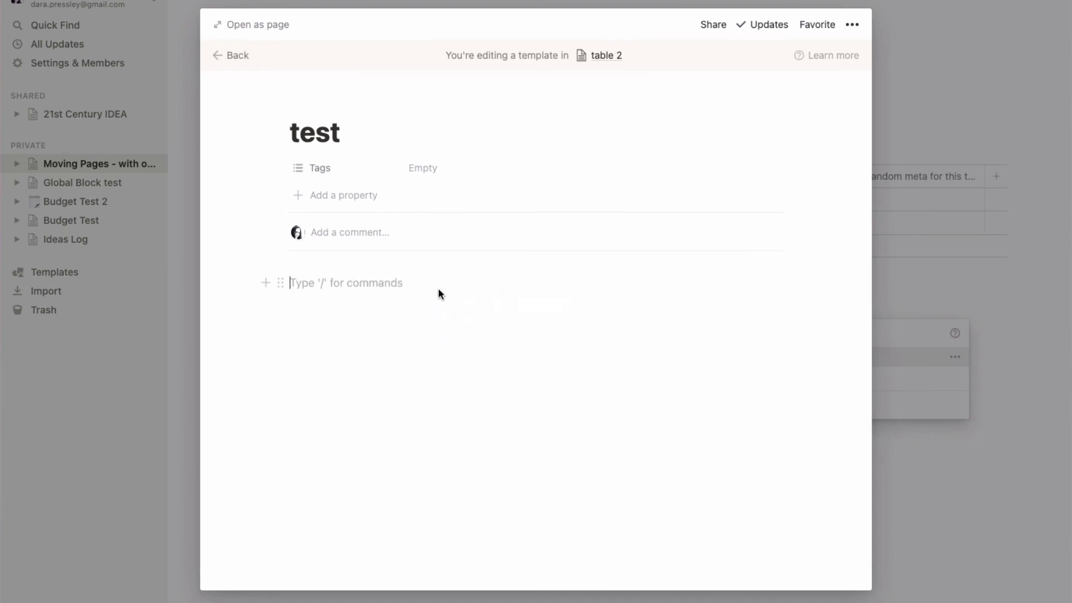
pyautogui.press('super+v')
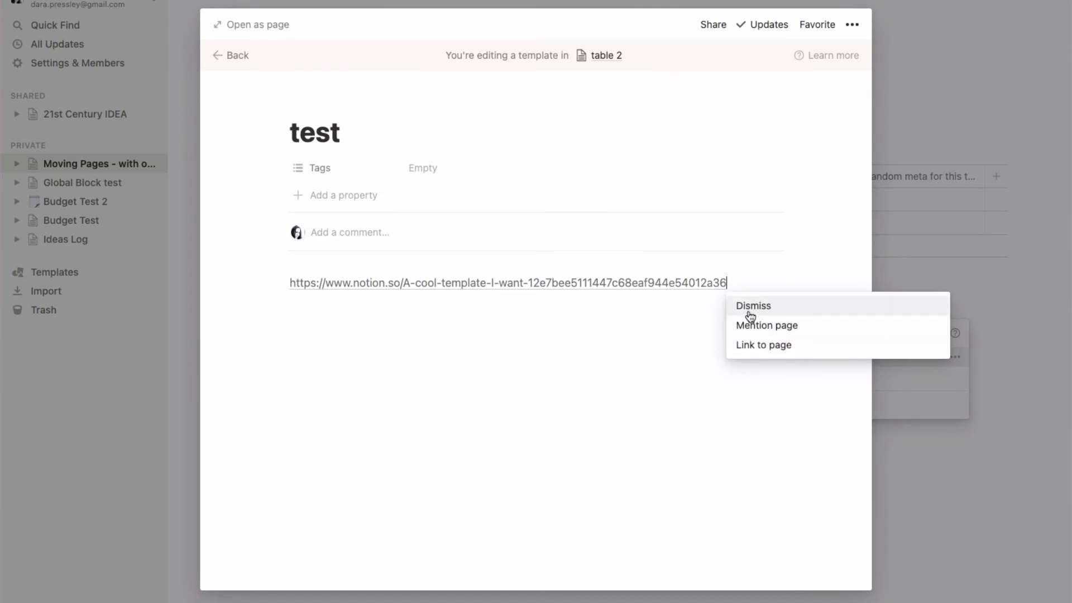
pyautogui.click(752, 345)
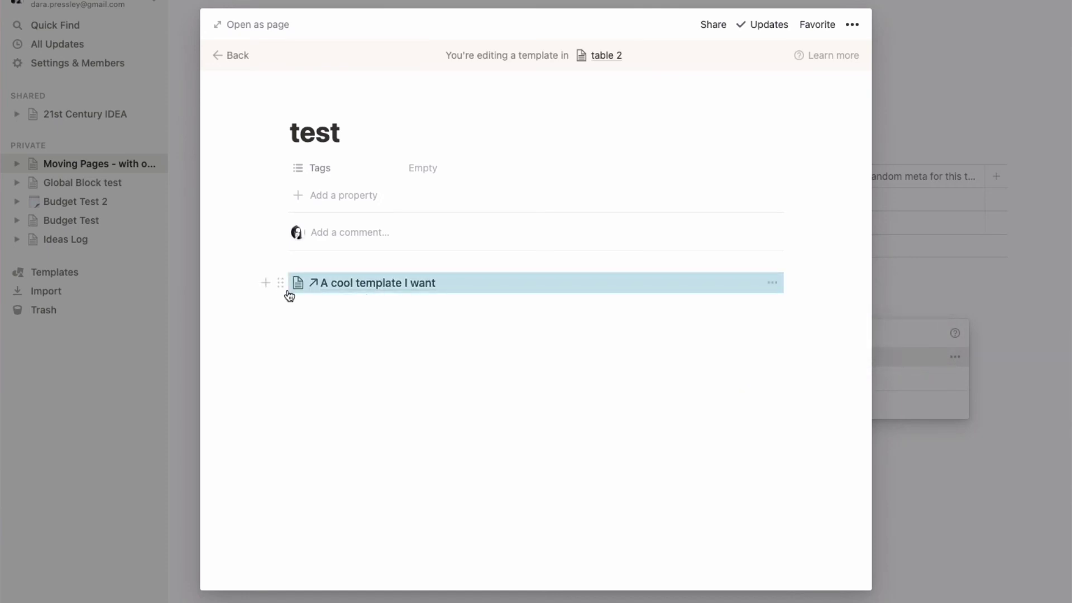
# - Duplicate the page link, delete the original, turn the copy into text, and select its title line
pyautogui.click(281, 283)
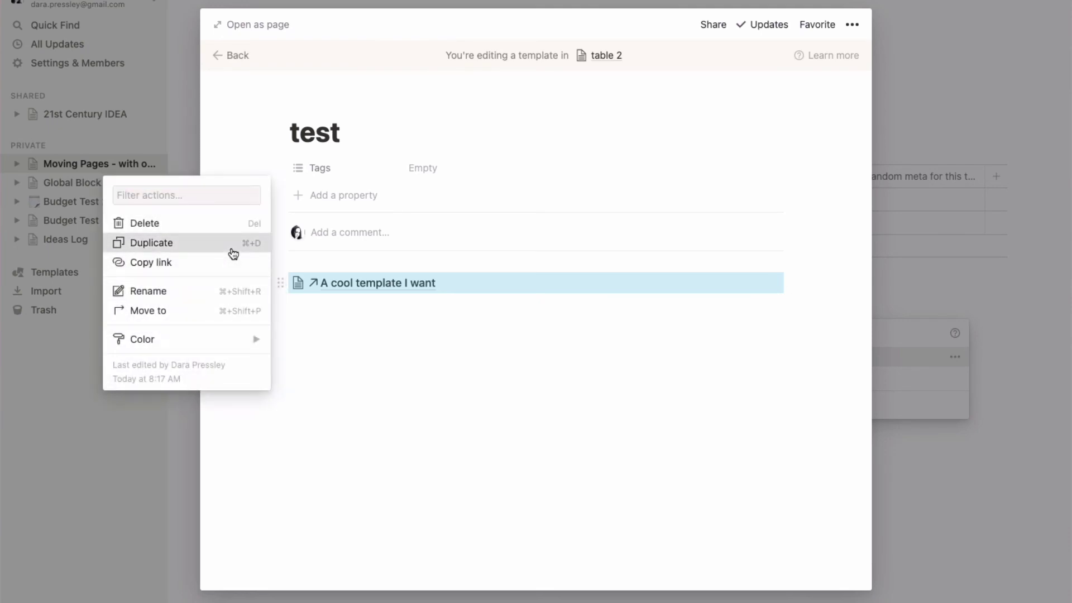
pyautogui.click(231, 244)
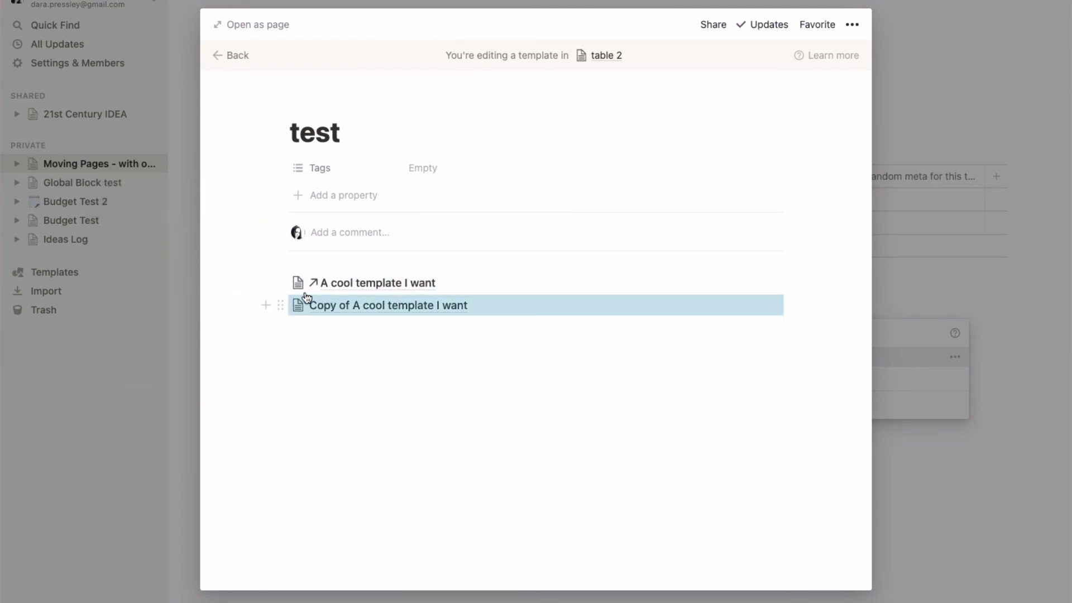
pyautogui.click(280, 283)
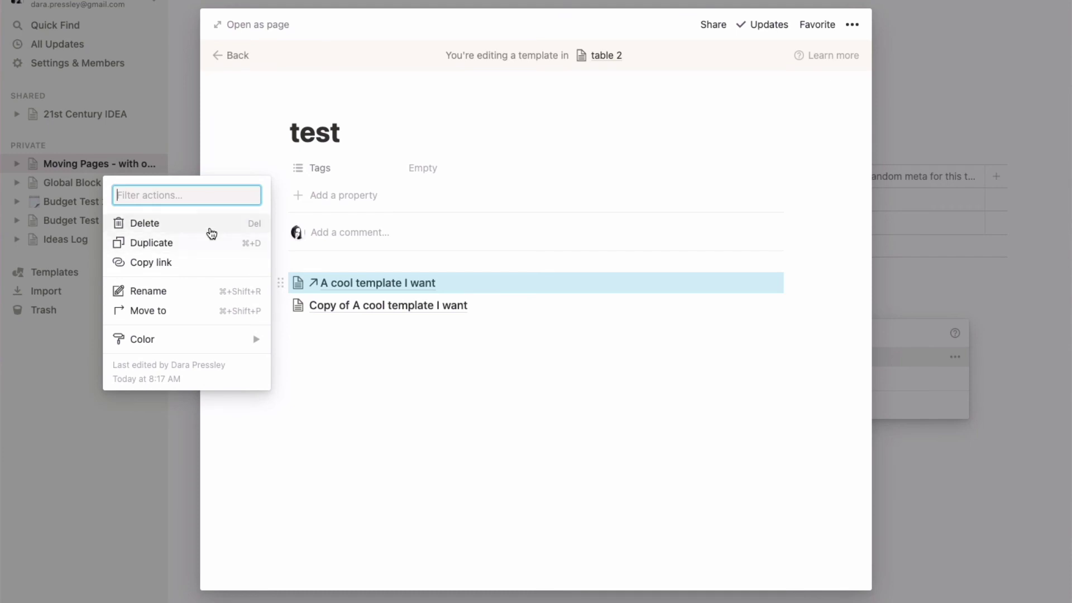
pyautogui.click(207, 224)
pyautogui.click(280, 283)
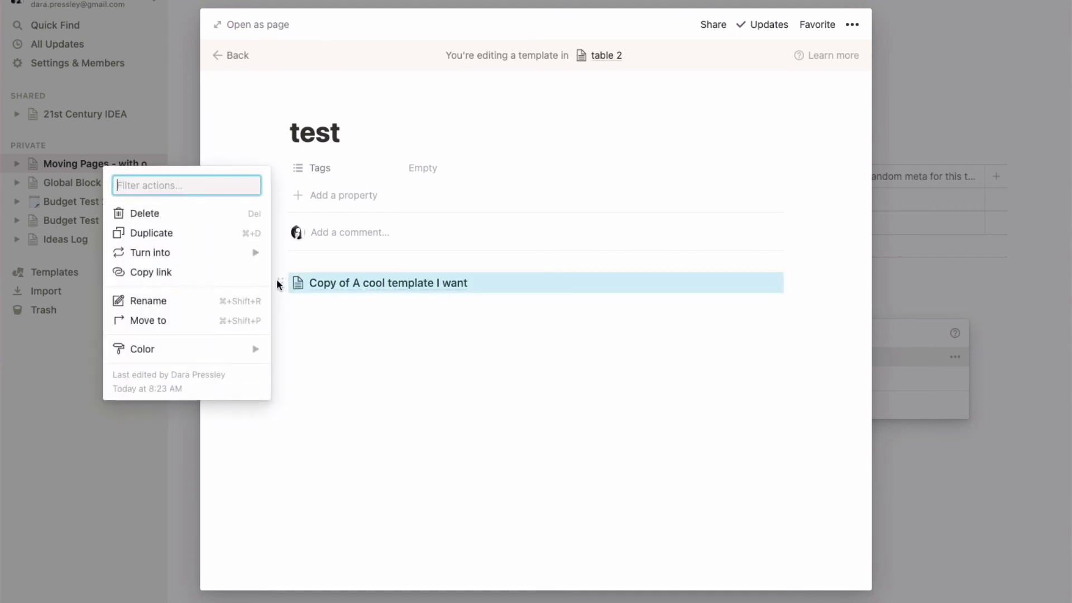
pyautogui.moveTo(230, 262)
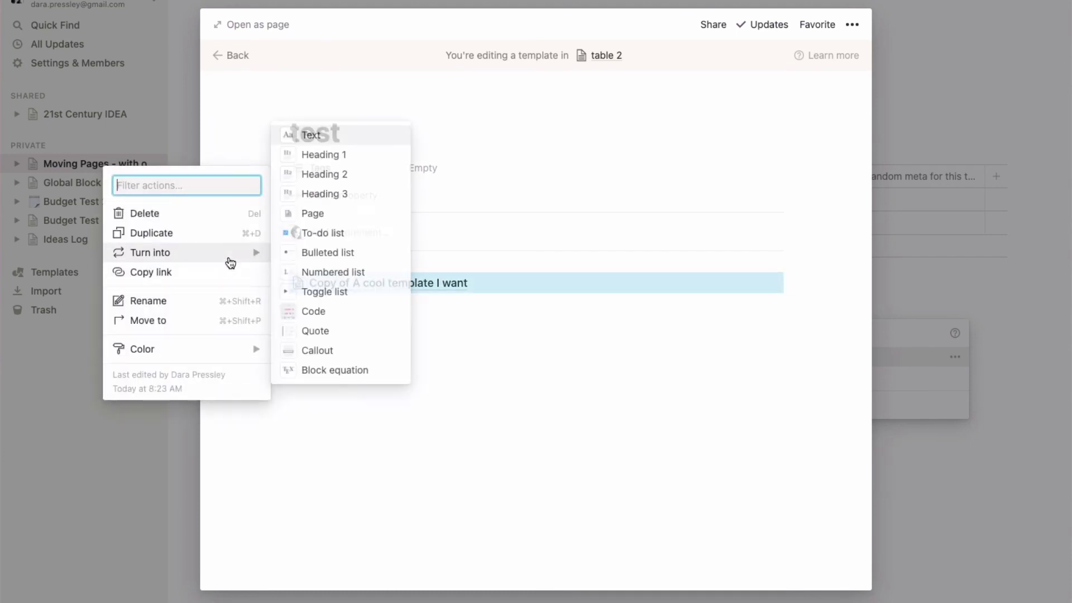
pyautogui.click(311, 136)
pyautogui.click(290, 283)
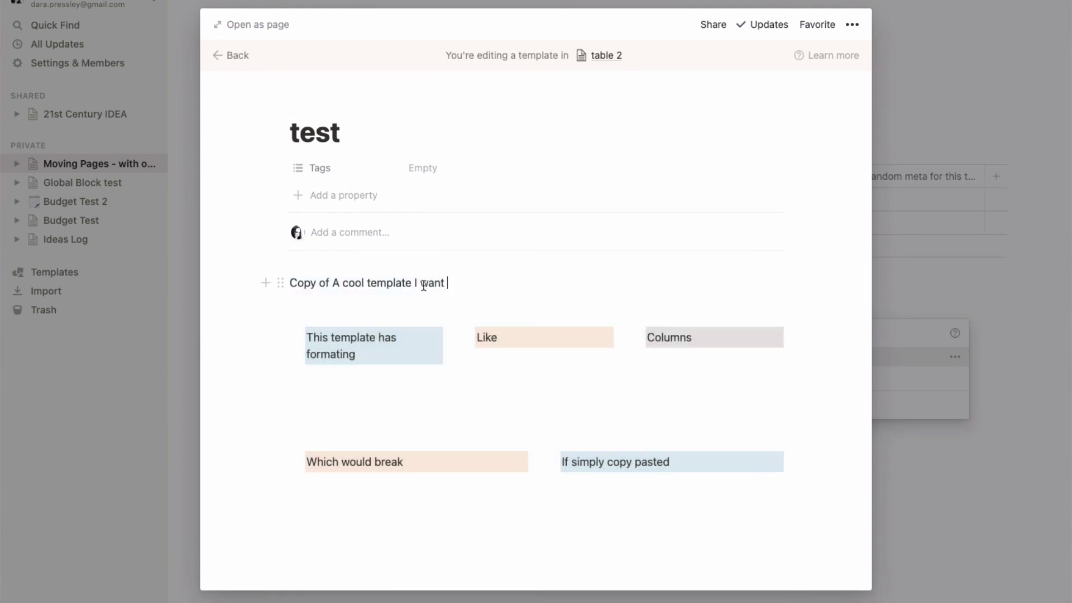
pyautogui.moveTo(446, 283); pyautogui.dragTo(289, 277)
pyautogui.press('BackSpace')
pyautogui.press('BackSpace')
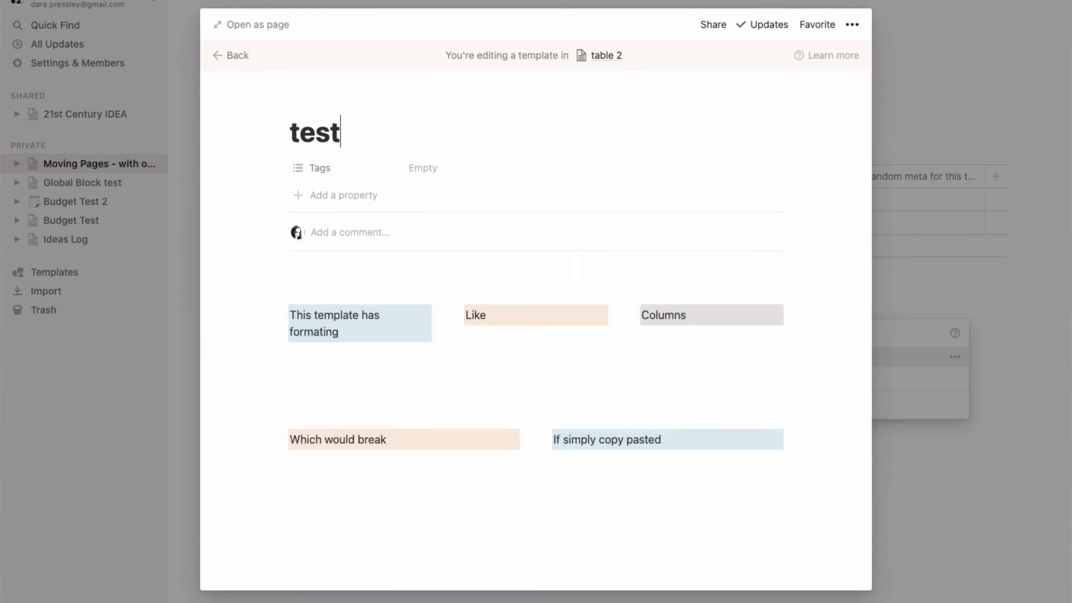